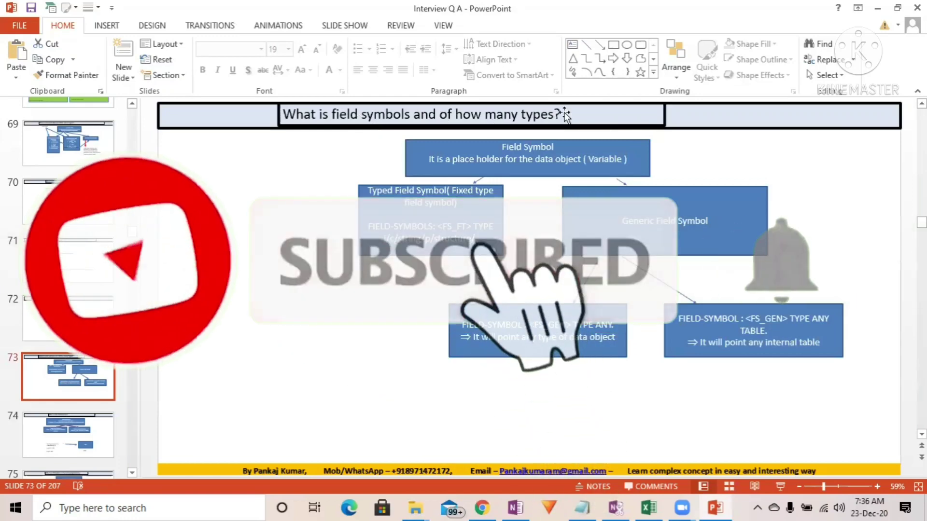
# Step: Draw a rectangle at the title bar's right end to hold the green 'Important' label
pyautogui.click(566, 113)
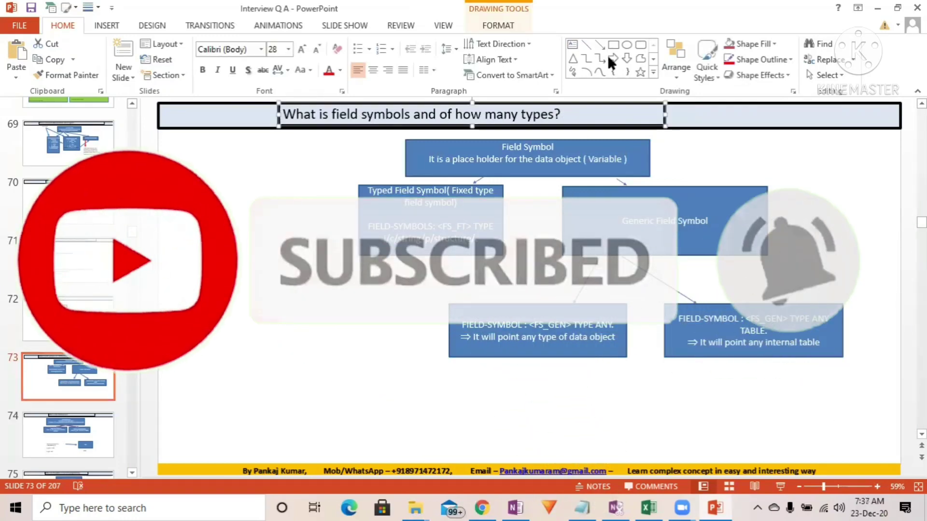
pyautogui.click(608, 57)
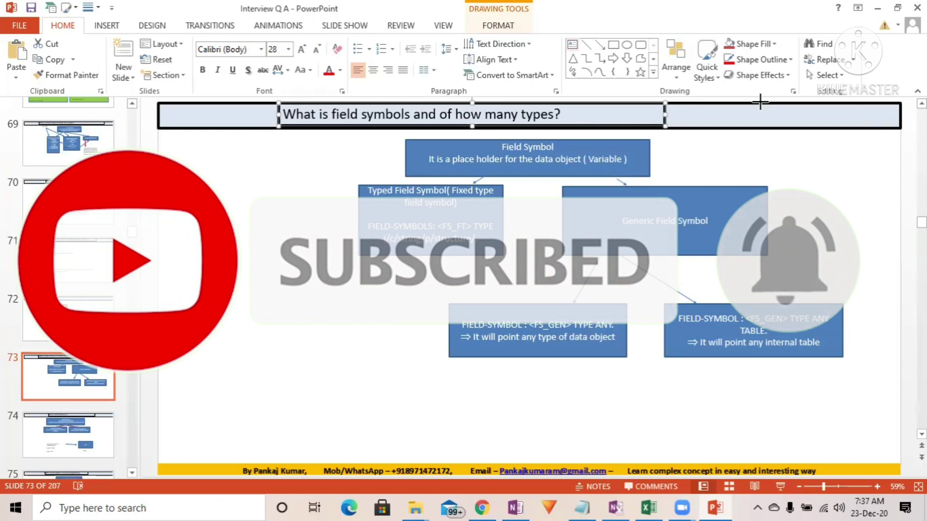
pyautogui.moveTo(760, 102); pyautogui.dragTo(893, 127)
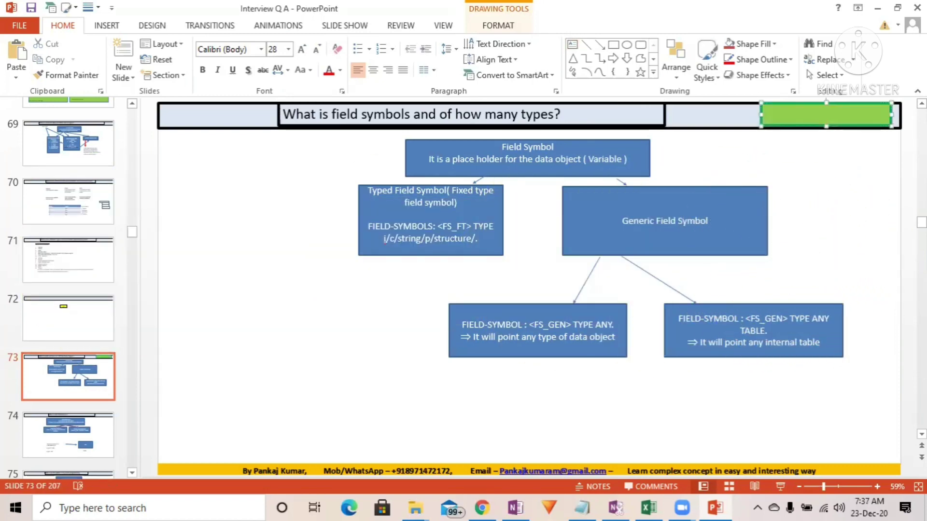
pyautogui.write('Importa')
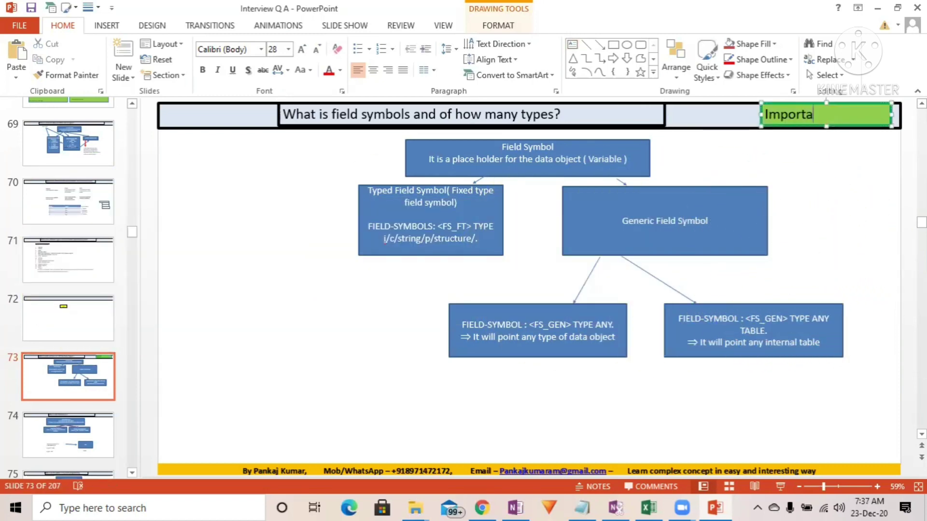
pyautogui.write('nt')
pyautogui.click(565, 159)
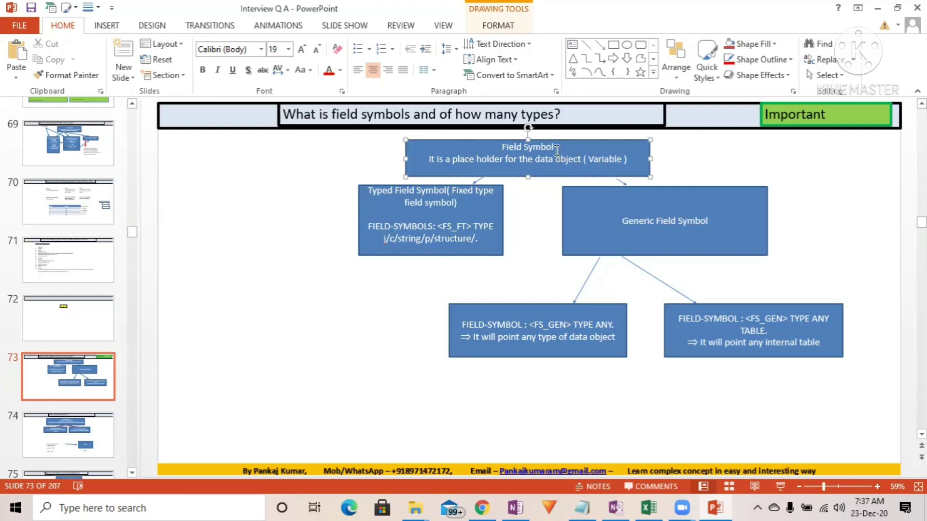
pyautogui.hotkey('shift', 'End')
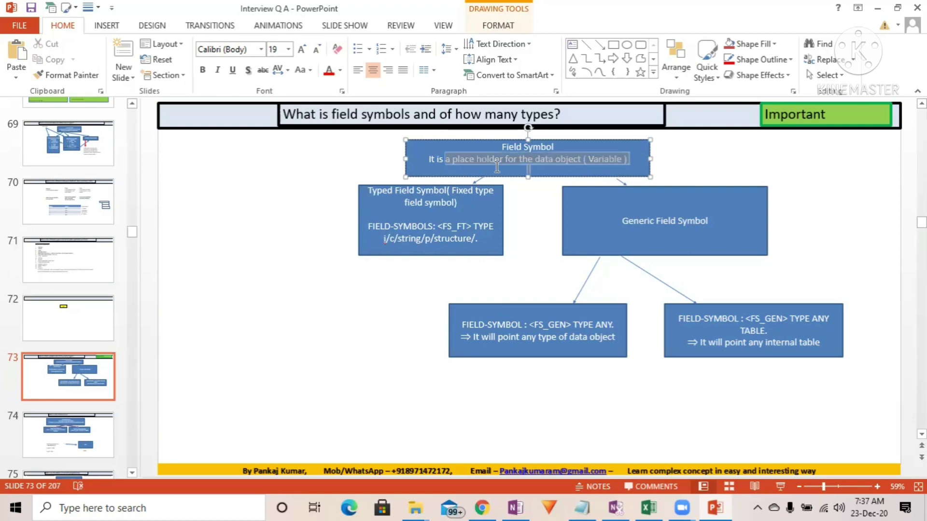
pyautogui.click(487, 169)
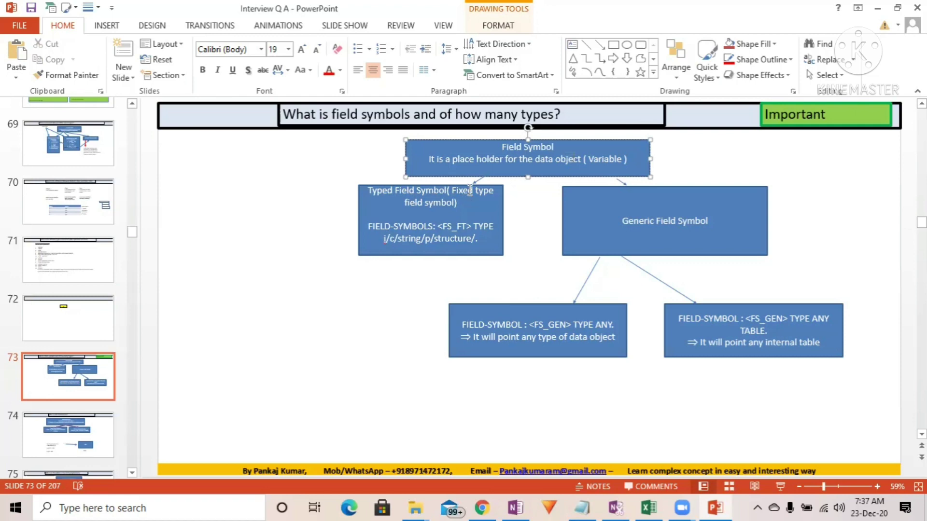
pyautogui.click(445, 202)
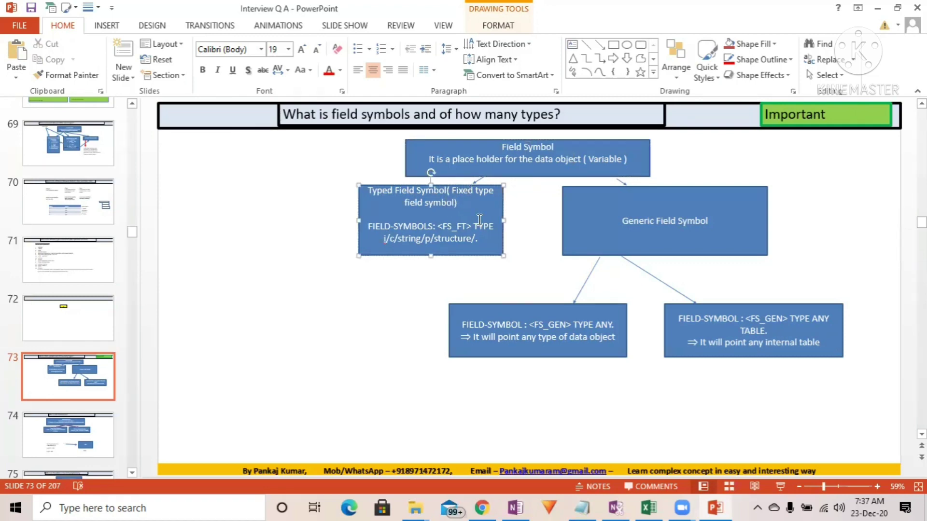
pyautogui.click(617, 225)
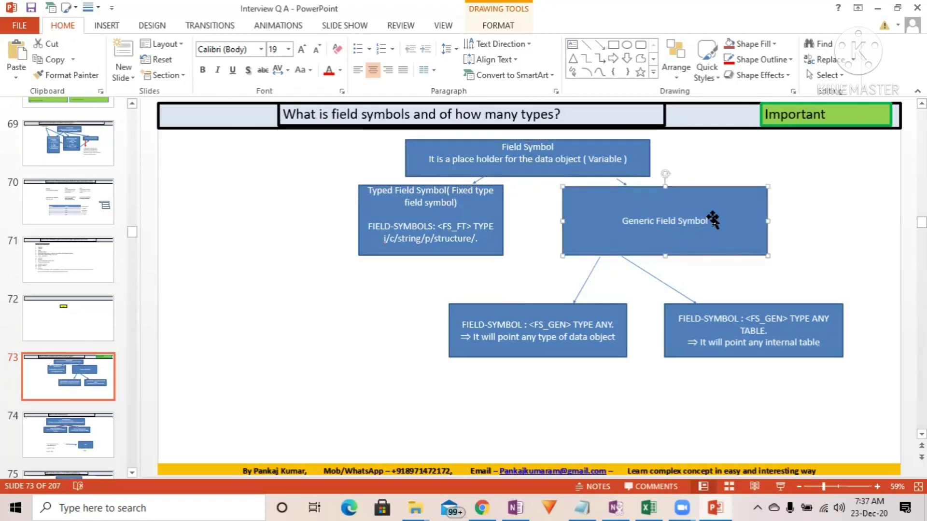
pyautogui.click(747, 322)
pyautogui.moveTo(747, 323); pyautogui.dragTo(784, 320)
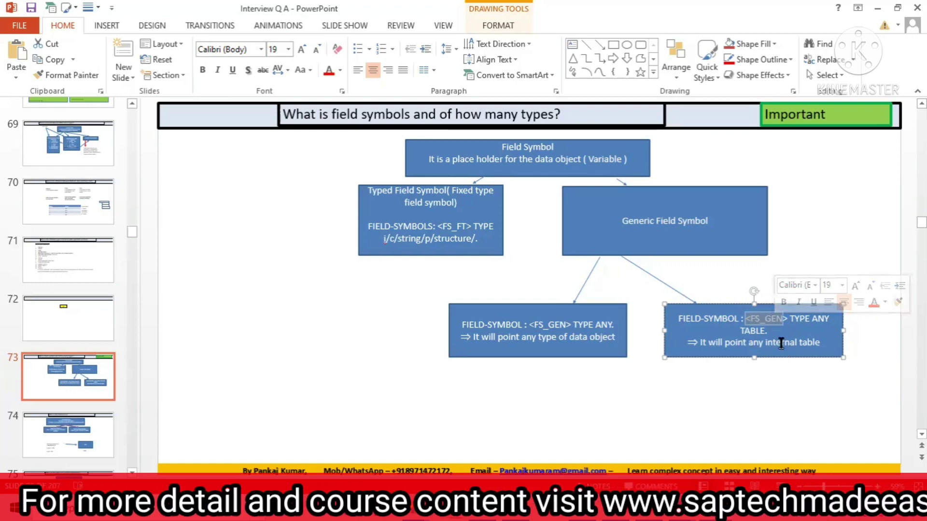
pyautogui.click(541, 329)
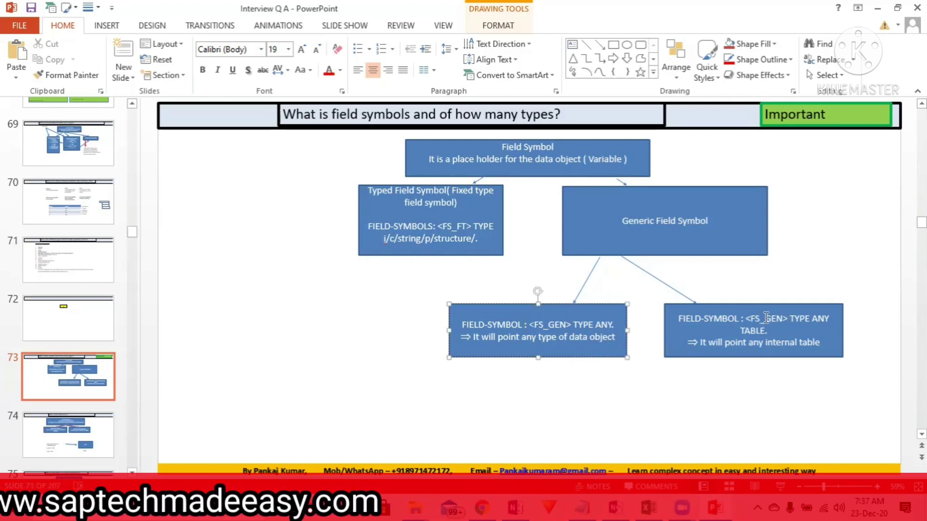
pyautogui.moveTo(745, 319); pyautogui.dragTo(781, 319)
pyautogui.click(706, 346)
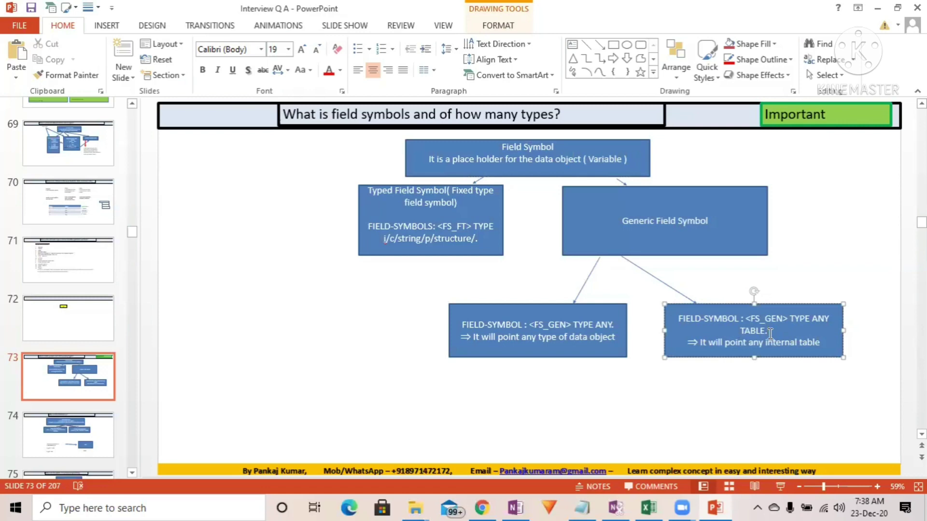
pyautogui.click(533, 325)
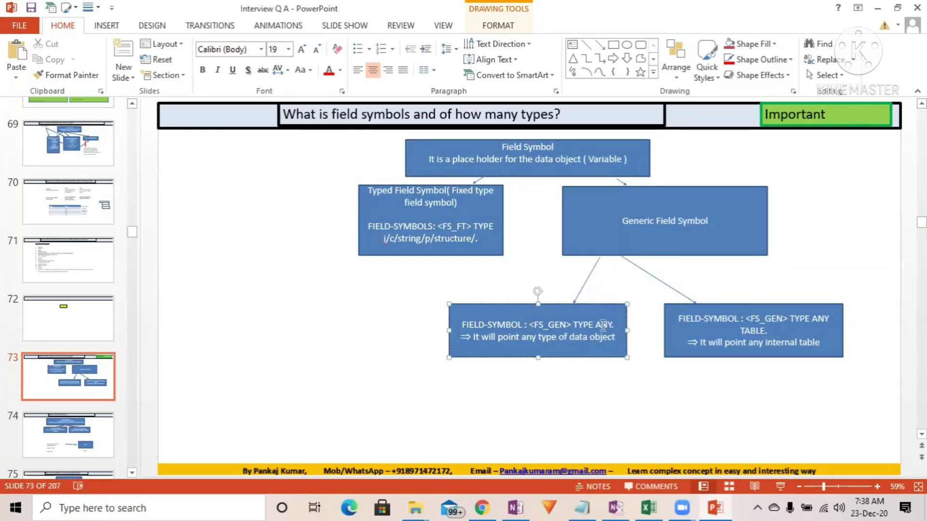
pyautogui.moveTo(573, 325); pyautogui.dragTo(531, 324)
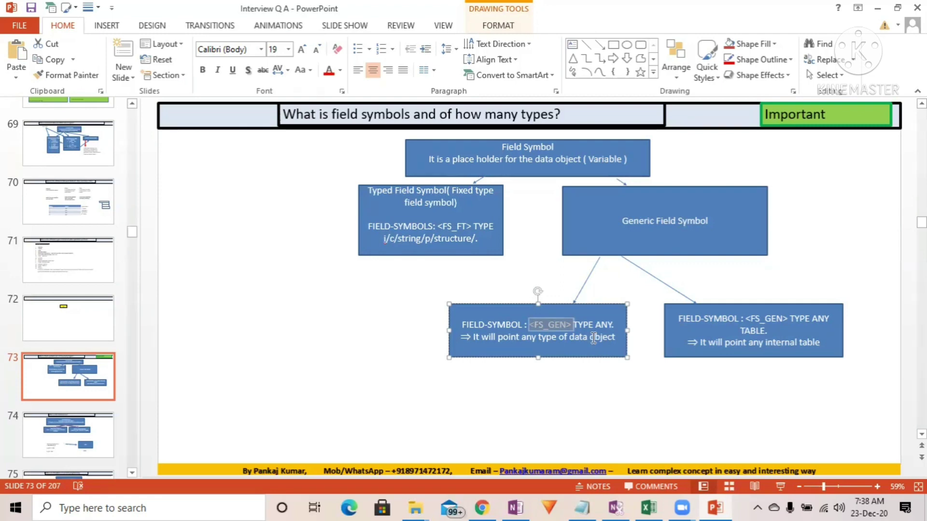
# Step: Move the left connector's top endpoint onto the right connector's starting point
pyautogui.click(672, 290)
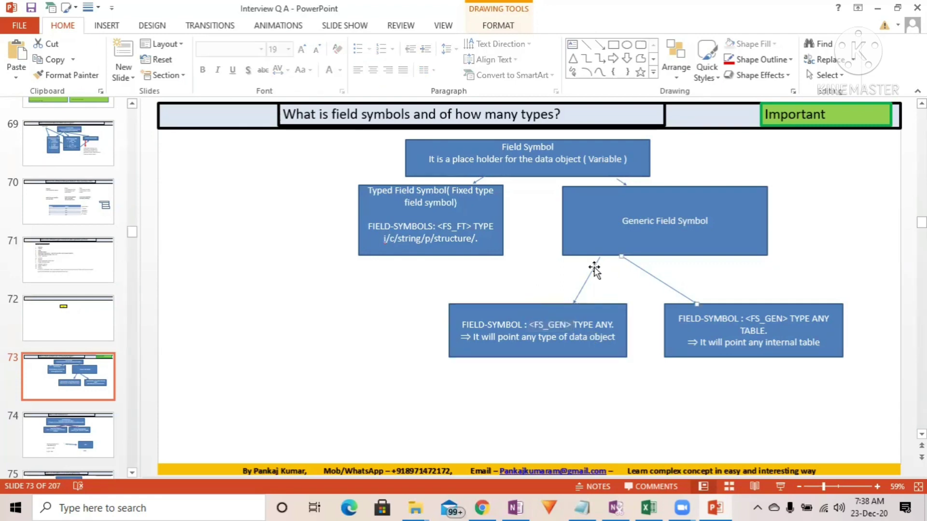
pyautogui.moveTo(605, 258); pyautogui.dragTo(621, 257)
pyautogui.click(662, 284)
pyautogui.click(715, 348)
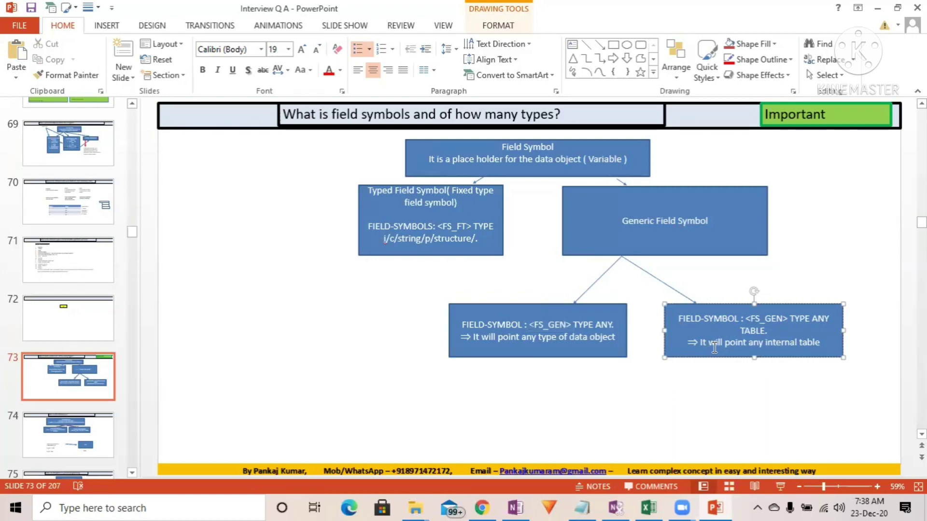
pyautogui.click(713, 326)
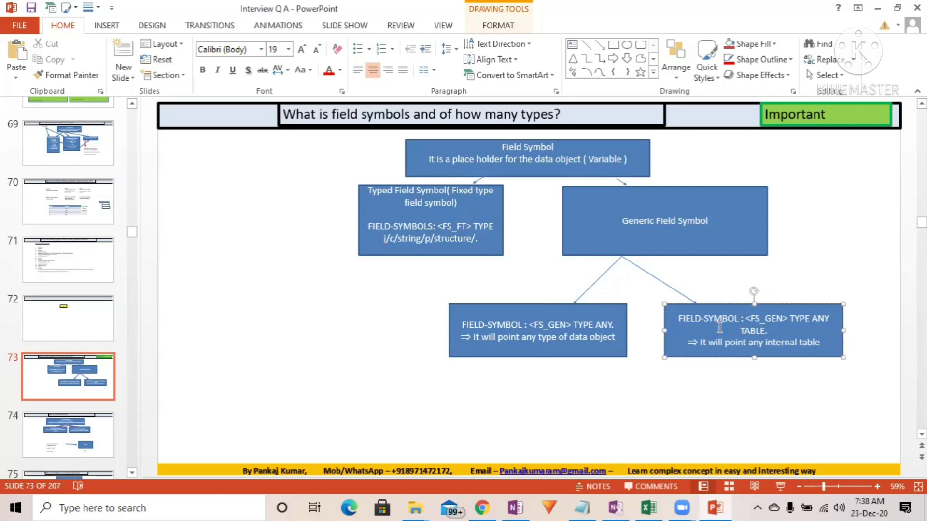
pyautogui.click(87, 378)
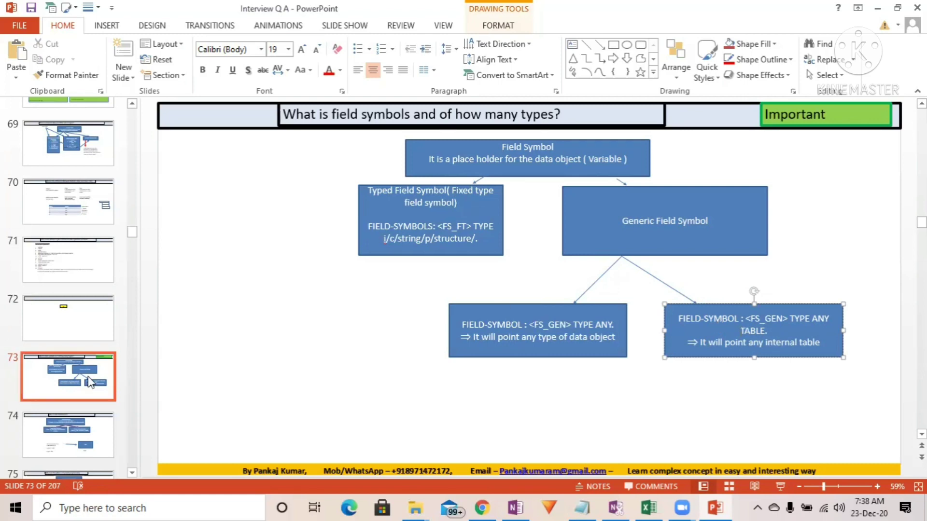
pyautogui.scroll(-2, 86, 376)
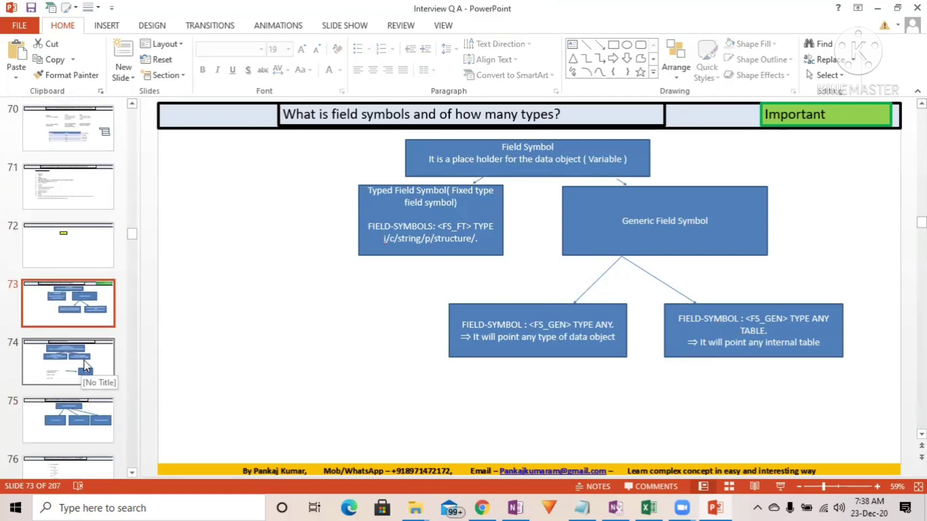